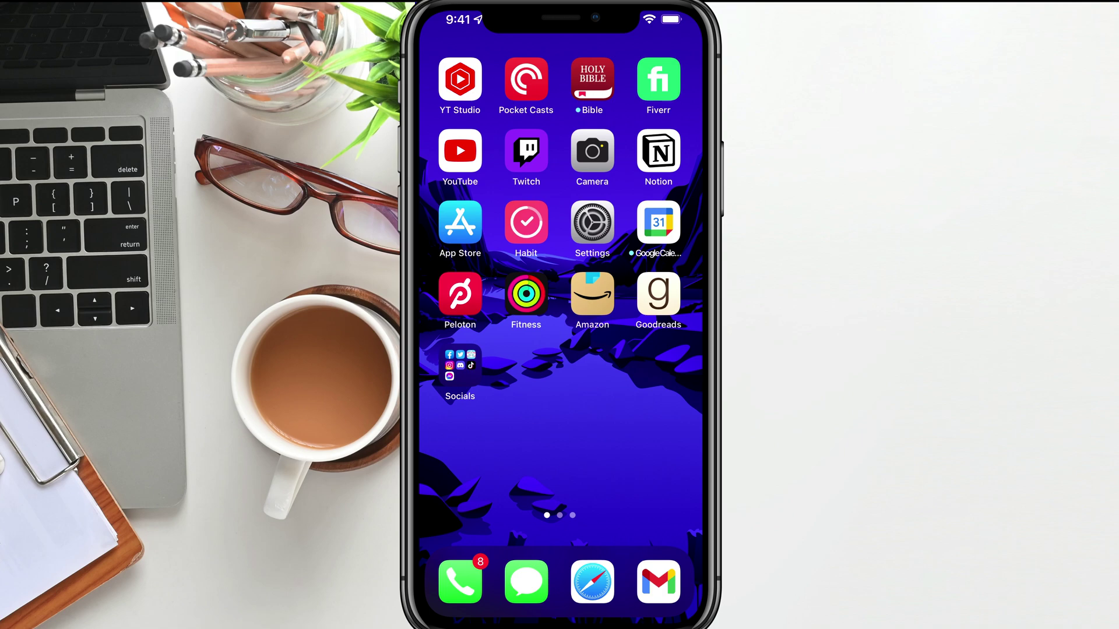
Open a Messages conversation to check the enlarged text, then return home.
click(526, 582)
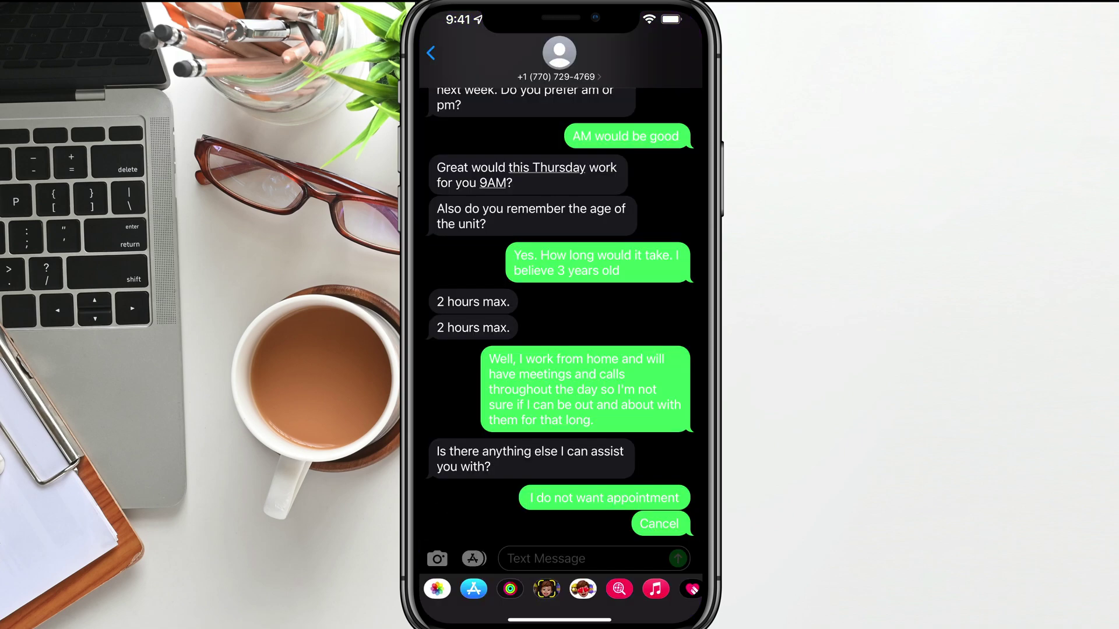
drag(560, 620, 559, 394)
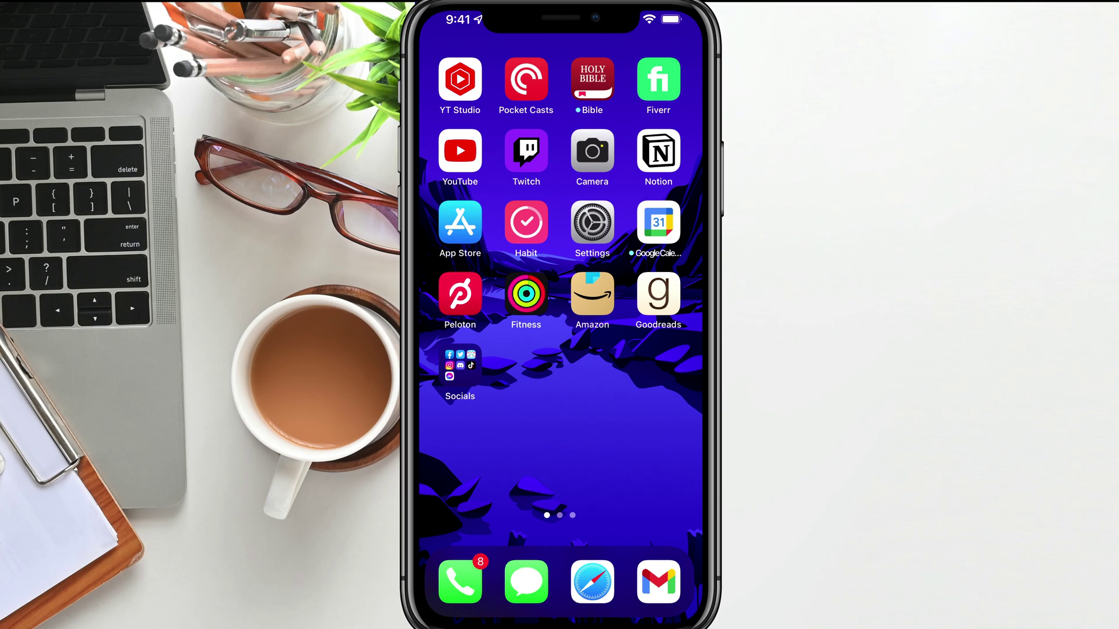
Navigate from the main Settings list to Accessibility > Display & Text Size.
click(591, 222)
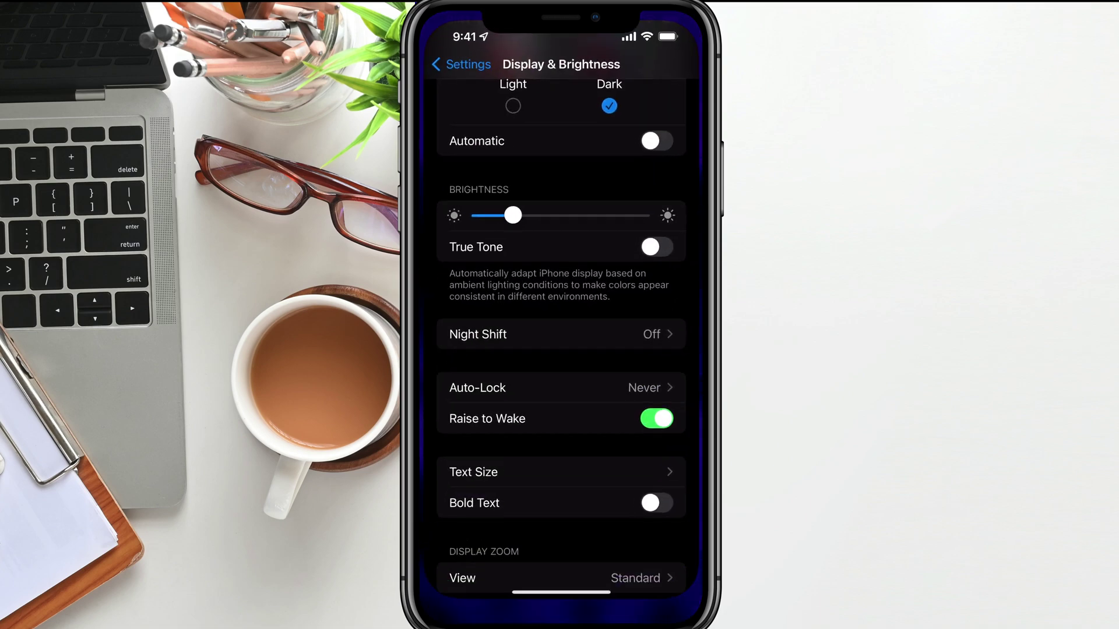
click(454, 48)
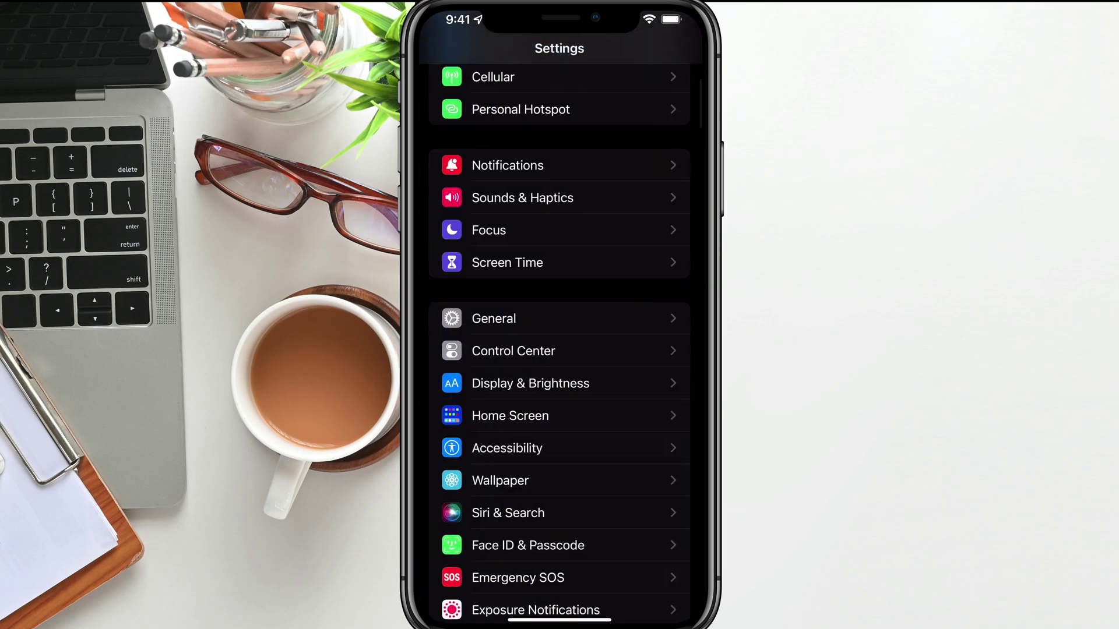
scroll(560, 341, up, 3)
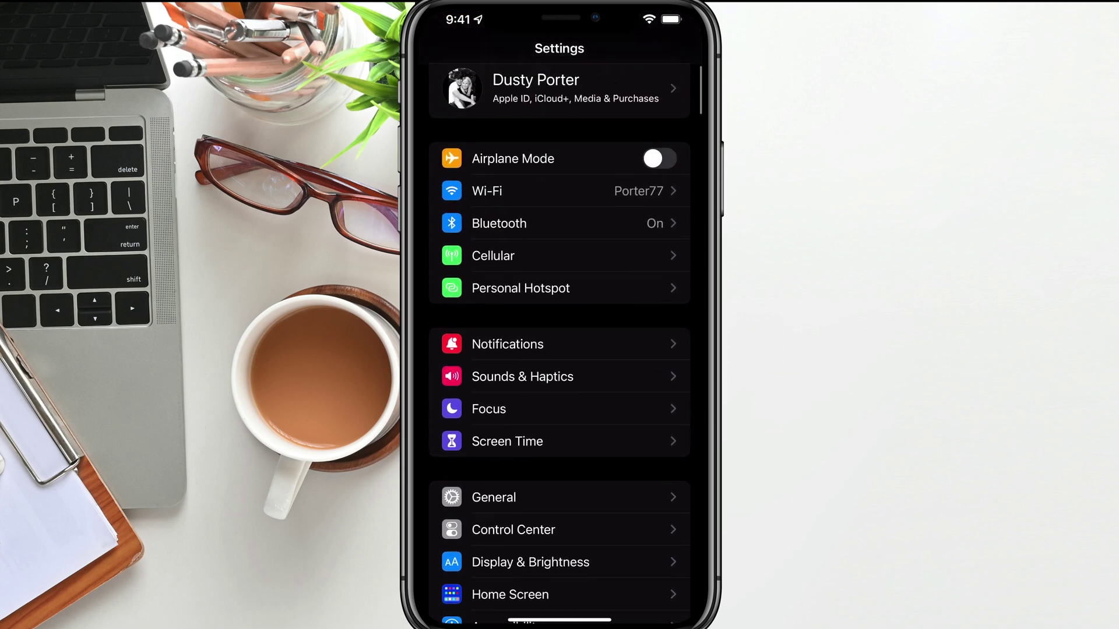
scroll(559, 340, down, 3)
scroll(559, 341, down, 2)
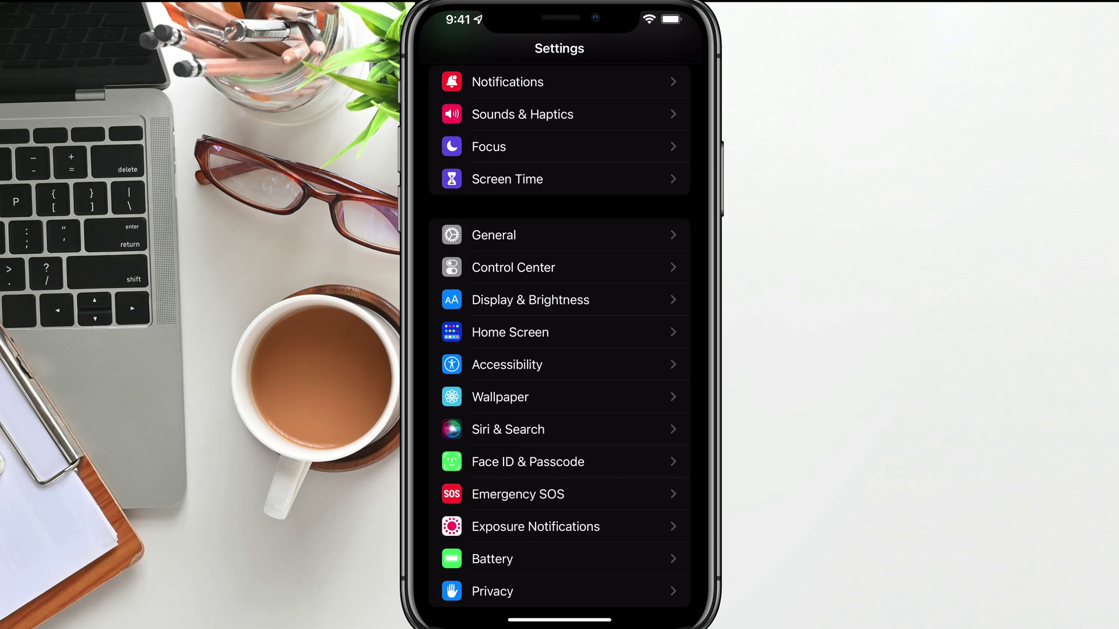
click(507, 365)
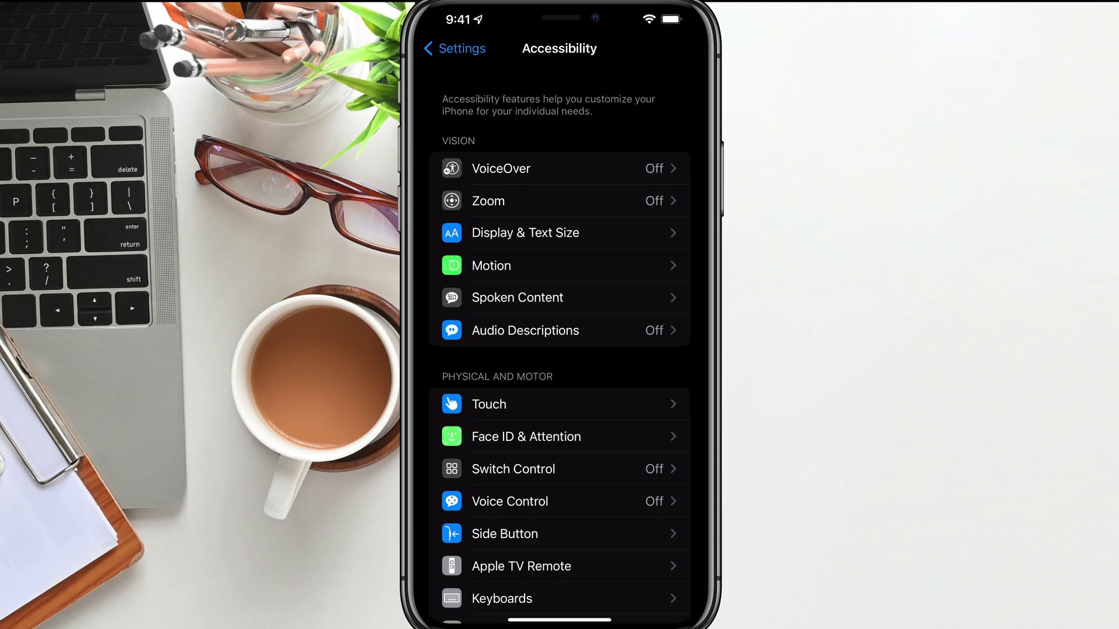
click(525, 233)
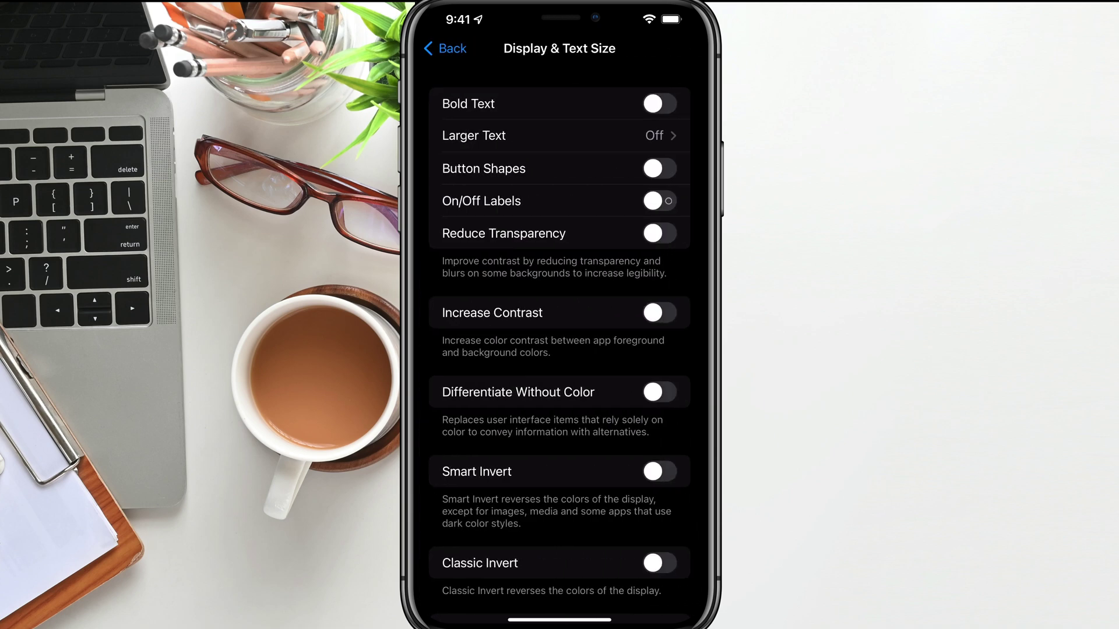
Enable Larger Accessibility Sizes under Larger Text and drag the size slider further right.
click(525, 135)
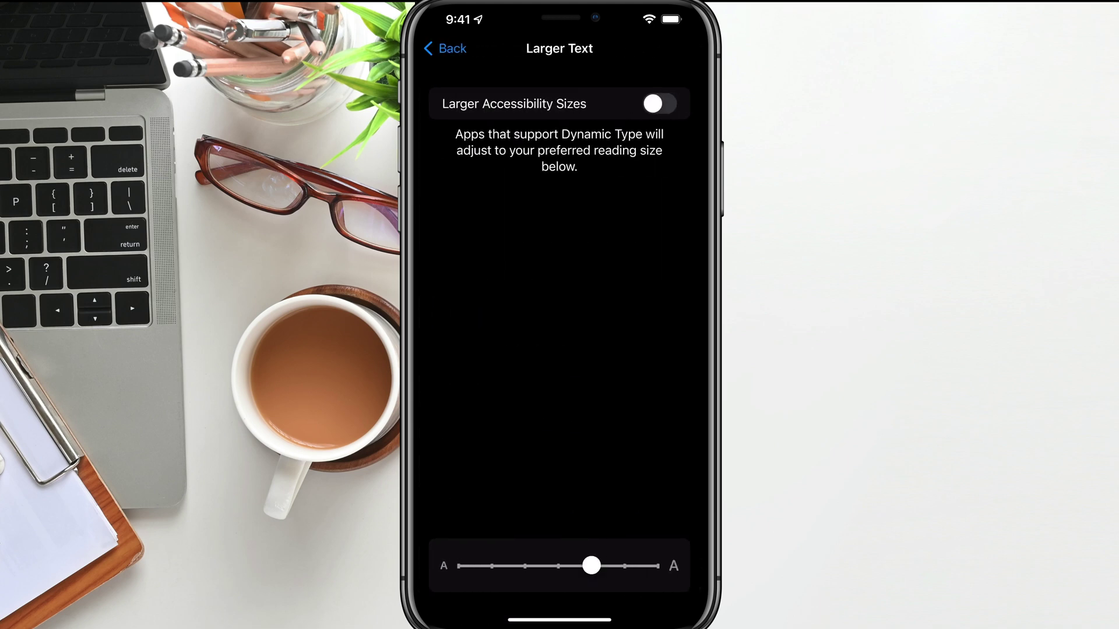
click(659, 103)
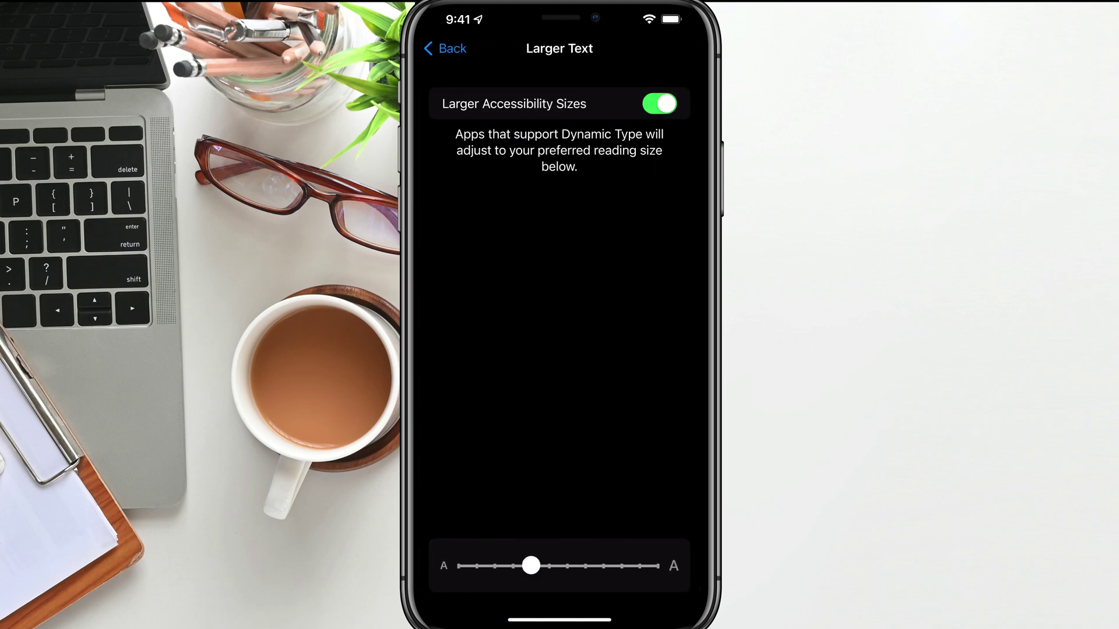
mouse_move(531, 566)
mouse_down()
mouse_move(621, 565)
mouse_move(547, 566)
mouse_move(603, 565)
mouse_up()
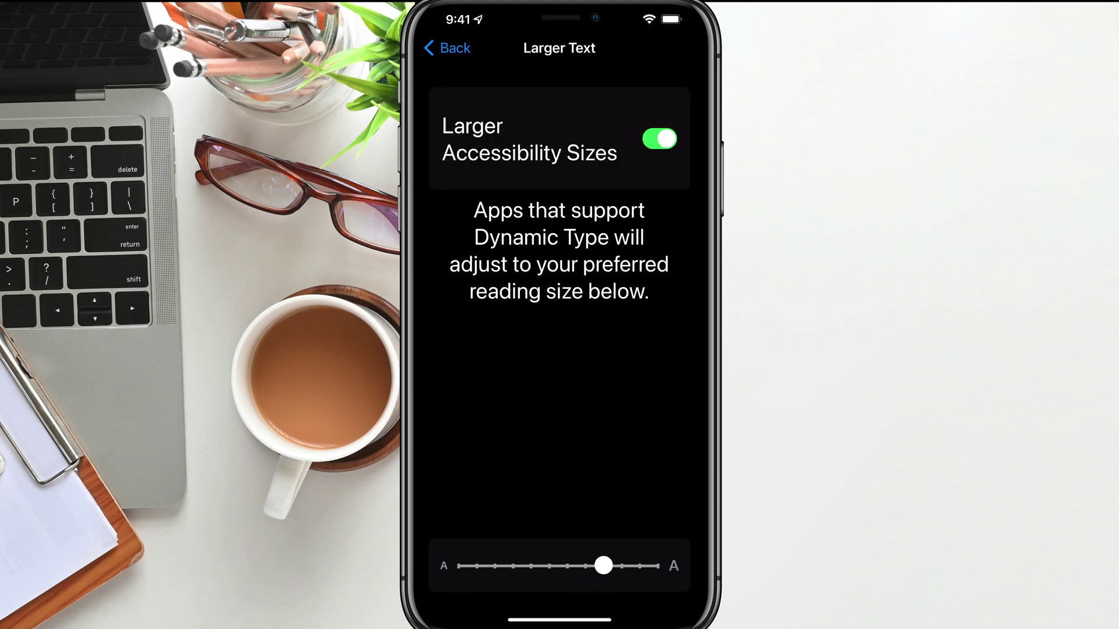